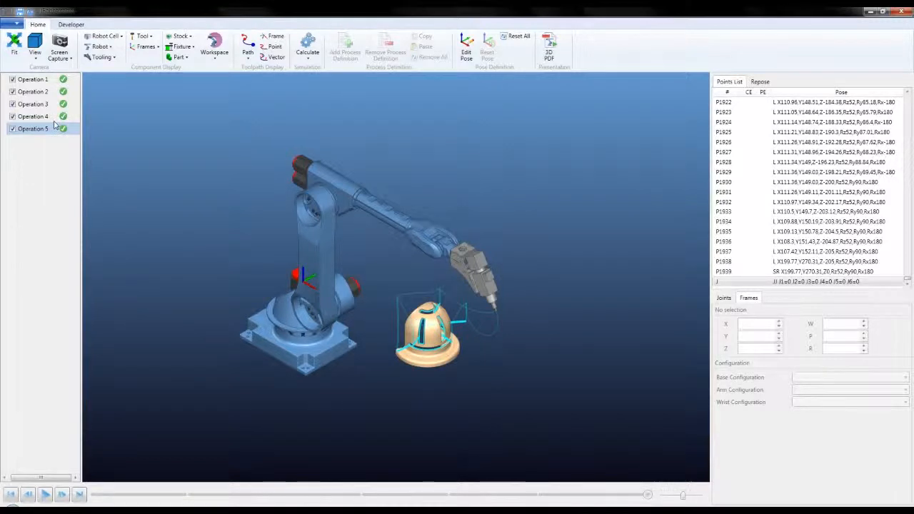
# Move the part's user frame along X to about 1595 and recalculate all operations.
pyautogui.click(444, 361)
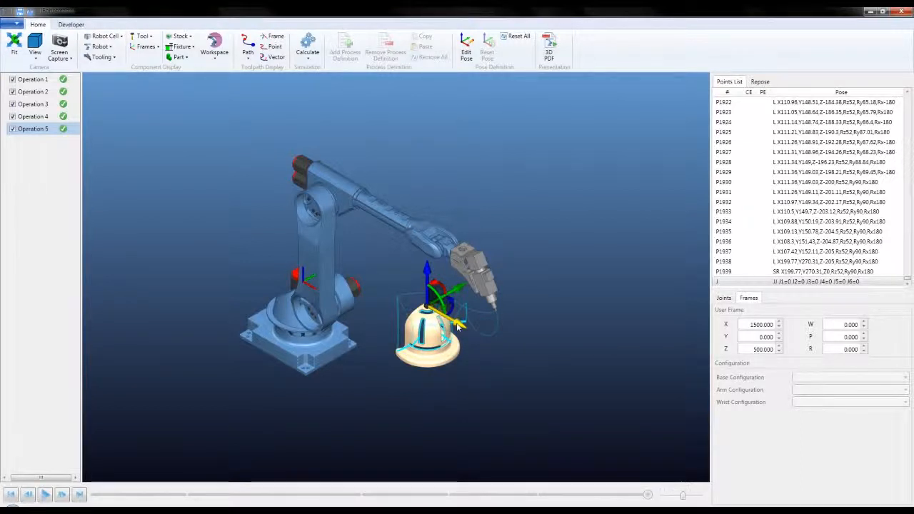
pyautogui.moveTo(458, 326); pyautogui.dragTo(462, 335)
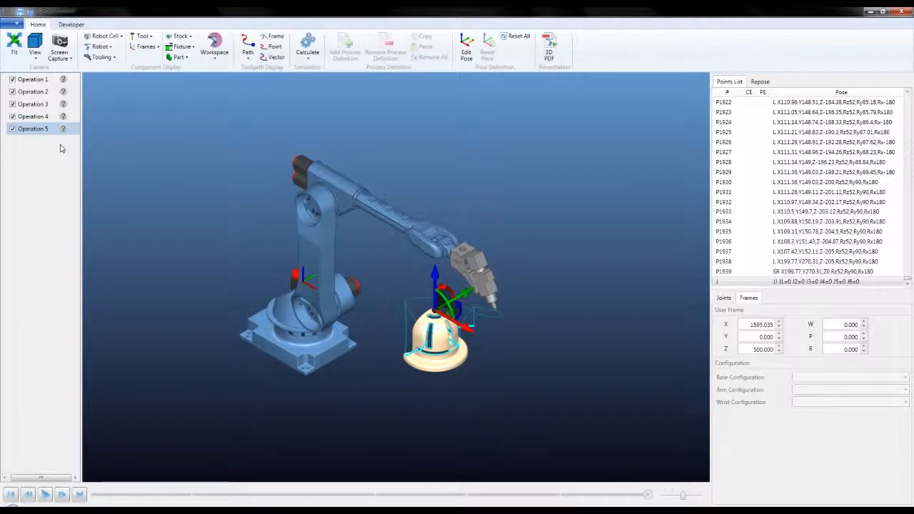
pyautogui.click(307, 44)
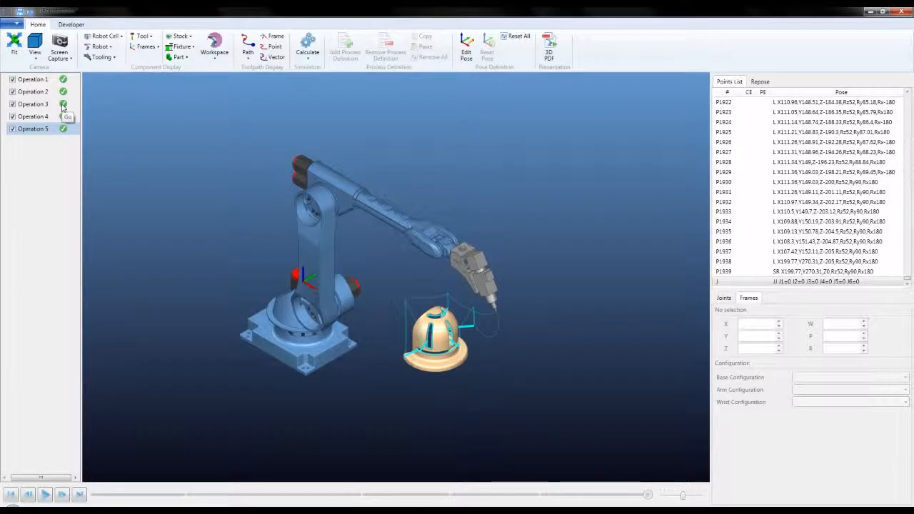
# Move the part farther from the robot to about X 1958, recalculate, and check the status of the operations.
pyautogui.click(438, 341)
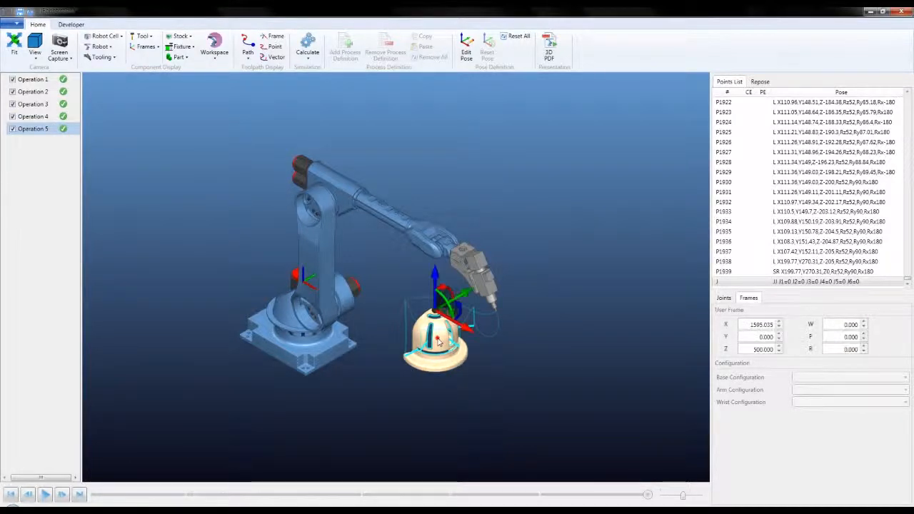
pyautogui.moveTo(466, 330); pyautogui.dragTo(491, 354)
pyautogui.click(308, 44)
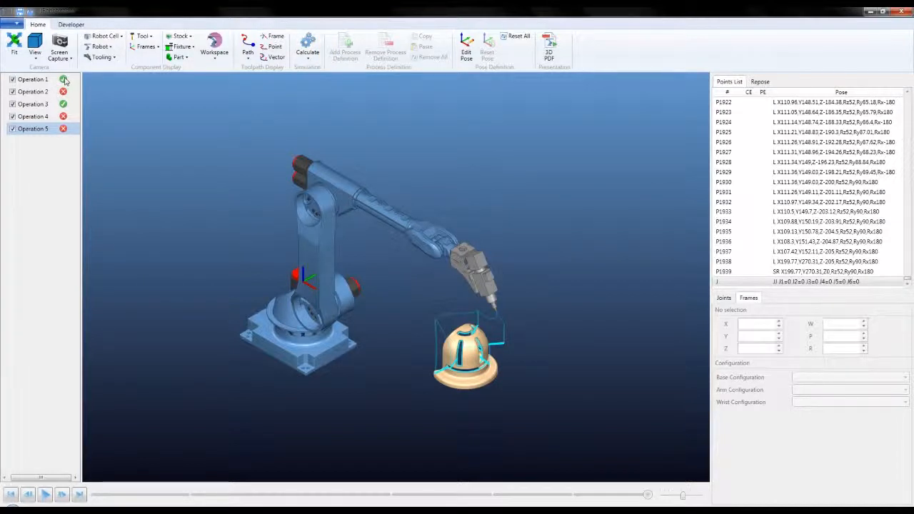
pyautogui.moveTo(64, 94)
pyautogui.moveTo(63, 130)
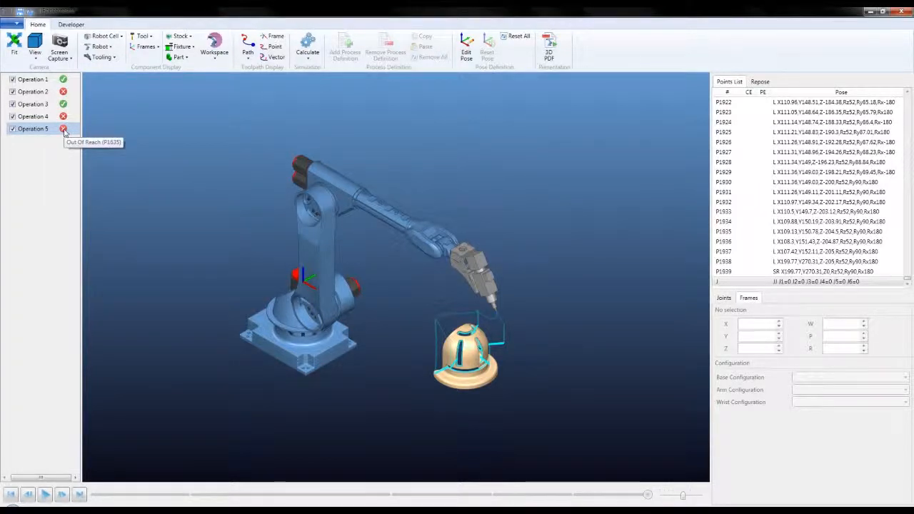
# Display the robot's workspace envelope with the wrist center shown and examine the toolpaths around the part against it.
pyautogui.click(216, 43)
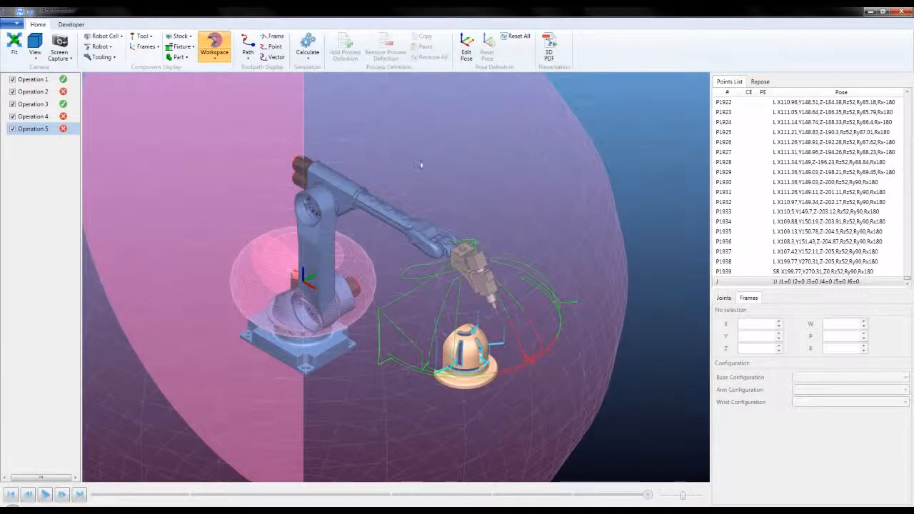
pyautogui.scroll(3, 485, 195)
pyautogui.scroll(-3, 485, 195)
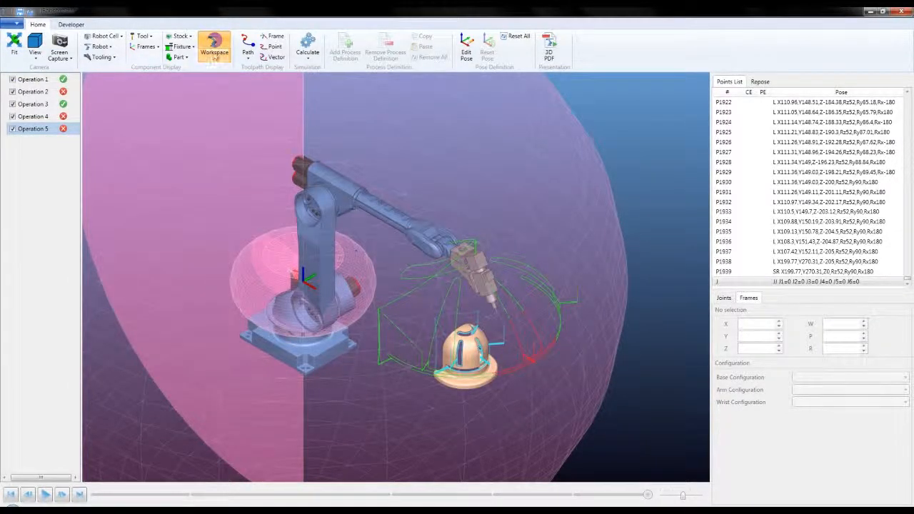
pyautogui.click(214, 59)
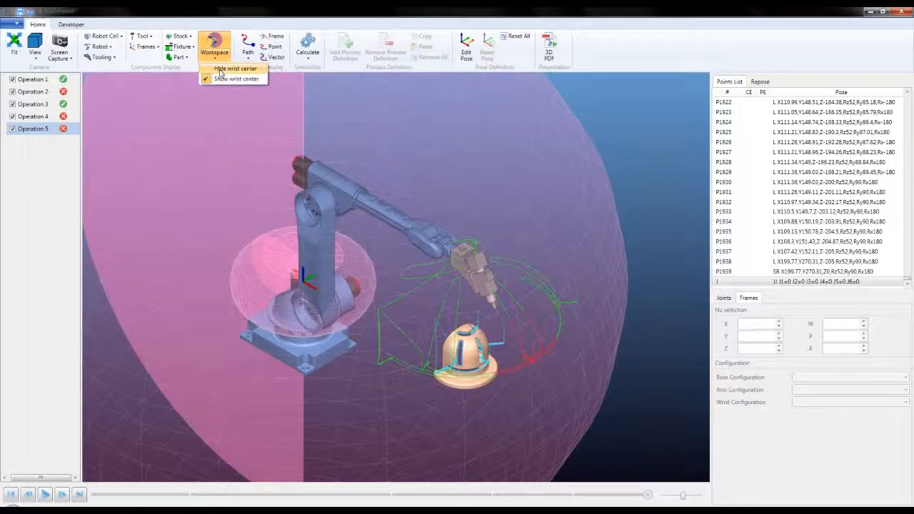
pyautogui.click(219, 68)
pyautogui.click(219, 58)
pyautogui.click(222, 79)
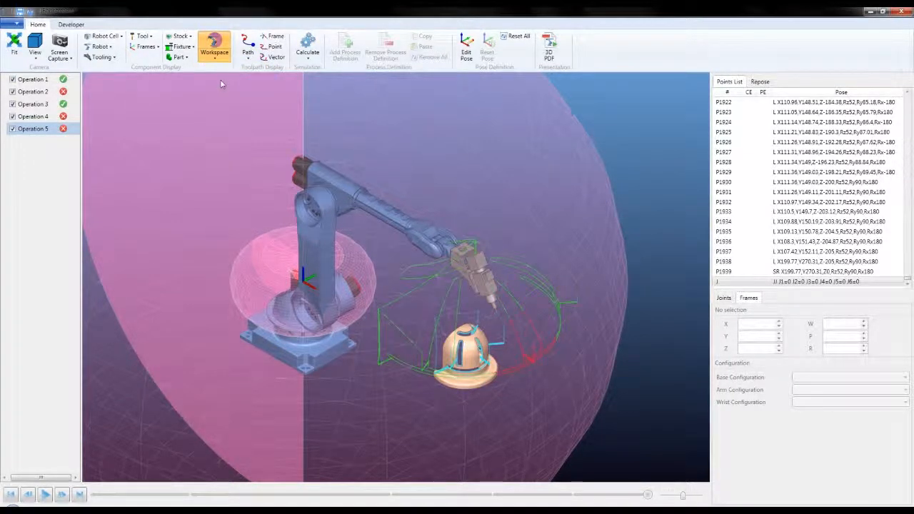
pyautogui.scroll(2, 521, 389)
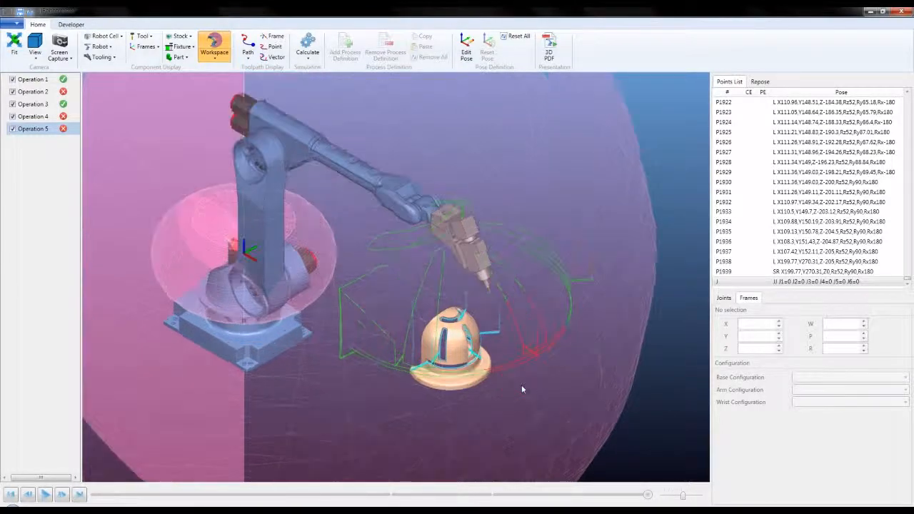
pyautogui.scroll(2, 521, 389)
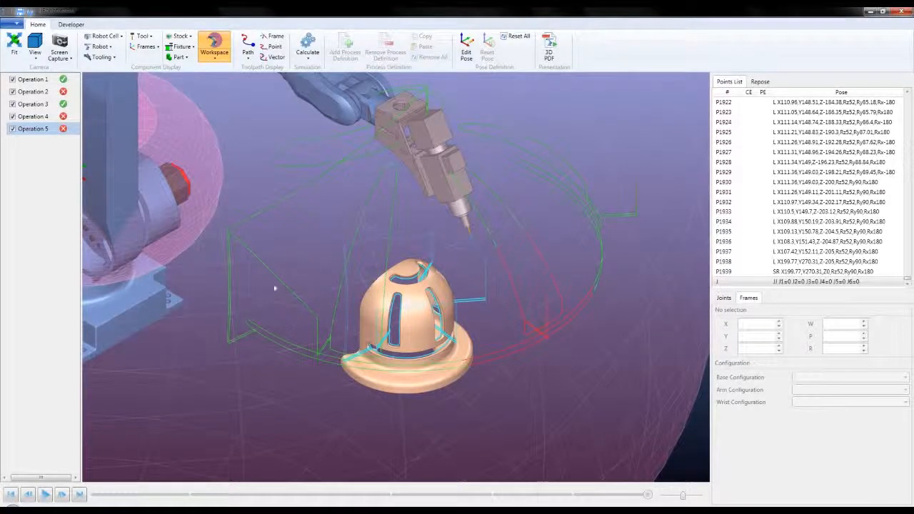
pyautogui.scroll(-2, 273, 288)
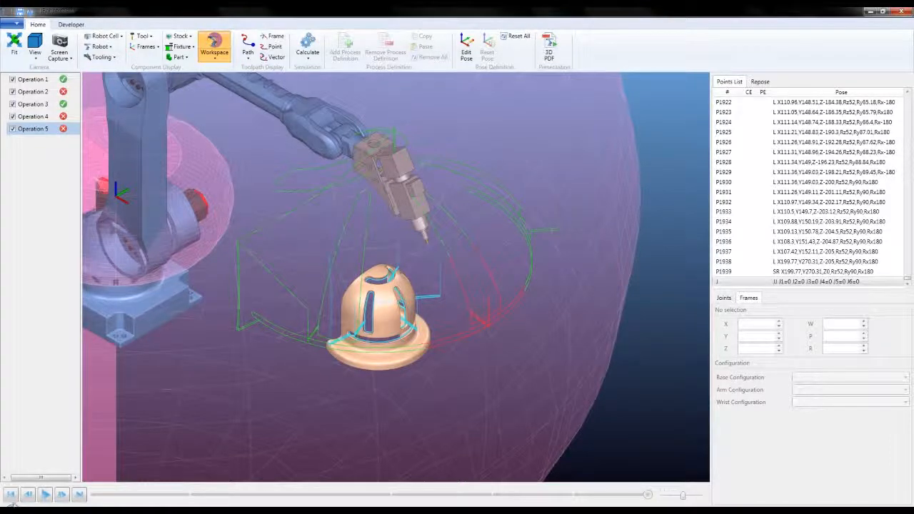
# Rewind the simulation to the start of Operation 1 and switch to the Front view.
pyautogui.click(11, 496)
pyautogui.click(10, 497)
pyautogui.click(11, 497)
pyautogui.click(10, 497)
pyautogui.click(10, 497)
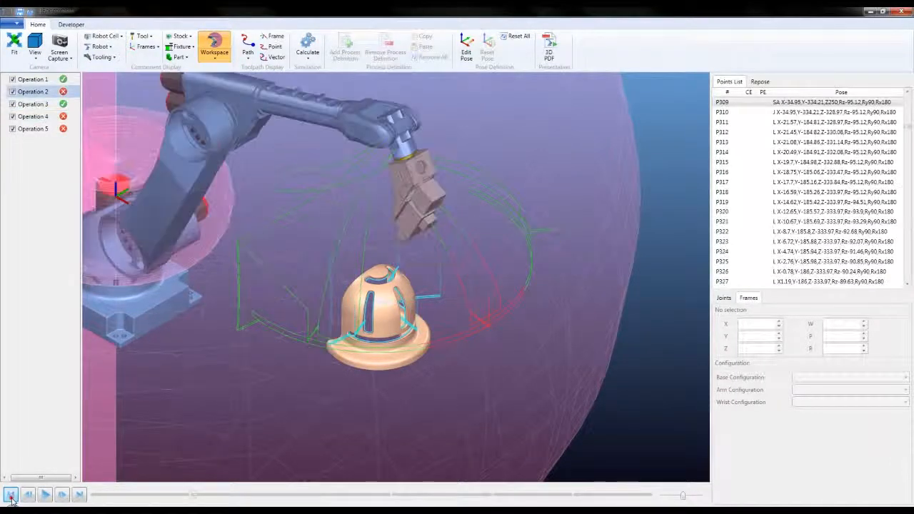
pyautogui.click(11, 498)
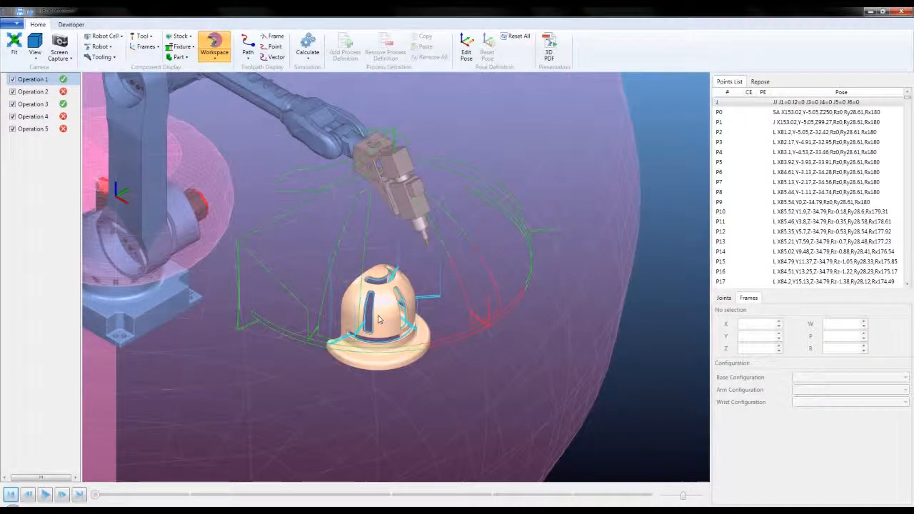
pyautogui.click(35, 52)
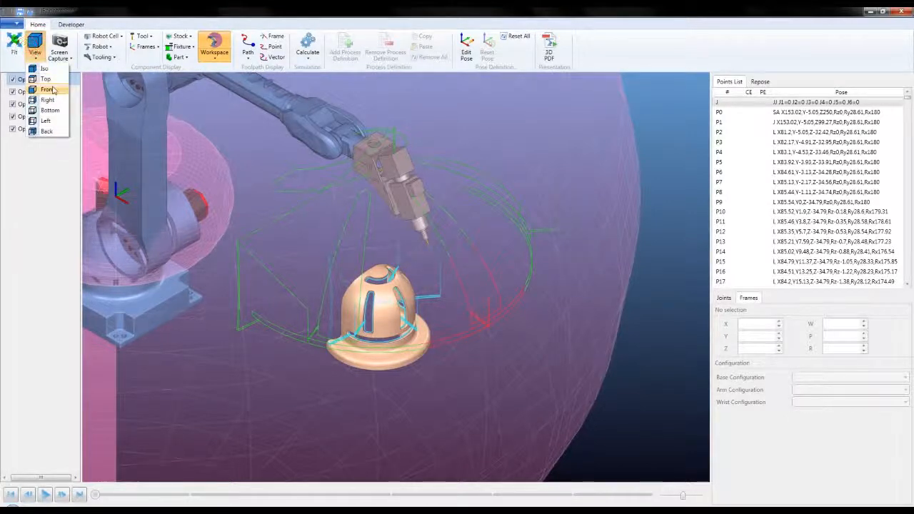
pyautogui.click(50, 90)
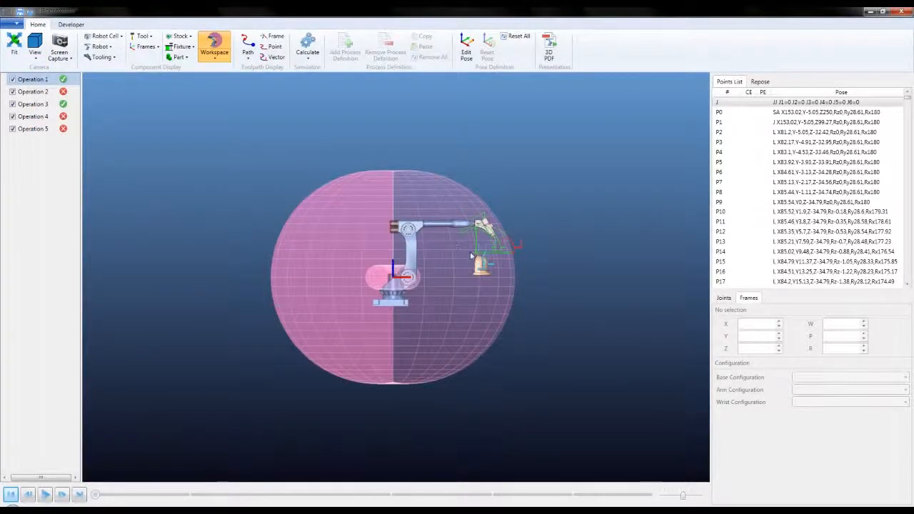
# Move the part back toward the robot along X to about 1442 and recalculate the operations.
pyautogui.scroll(4, 470, 248)
pyautogui.click(482, 276)
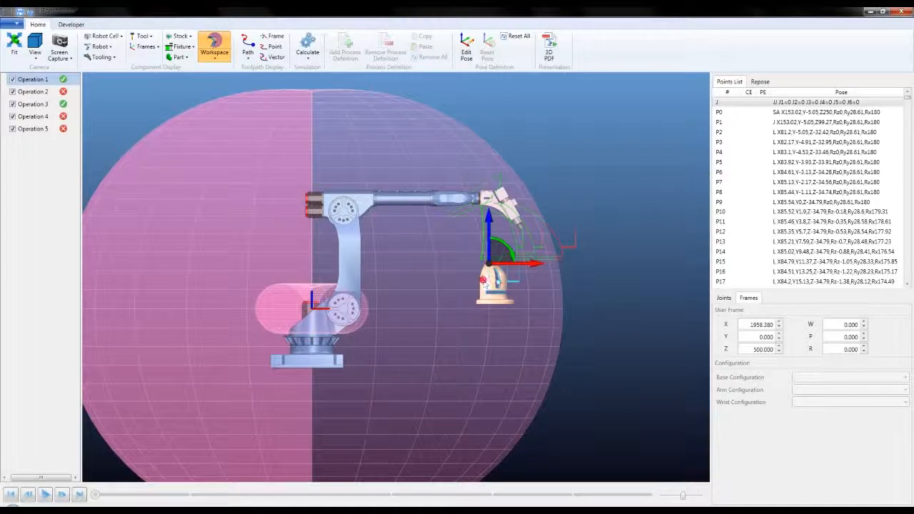
pyautogui.moveTo(531, 270); pyautogui.dragTo(486, 265)
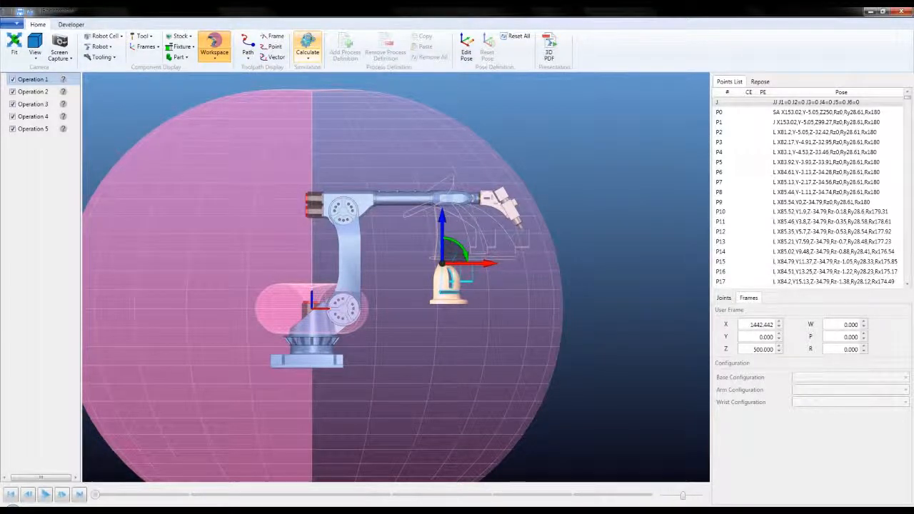
pyautogui.click(308, 43)
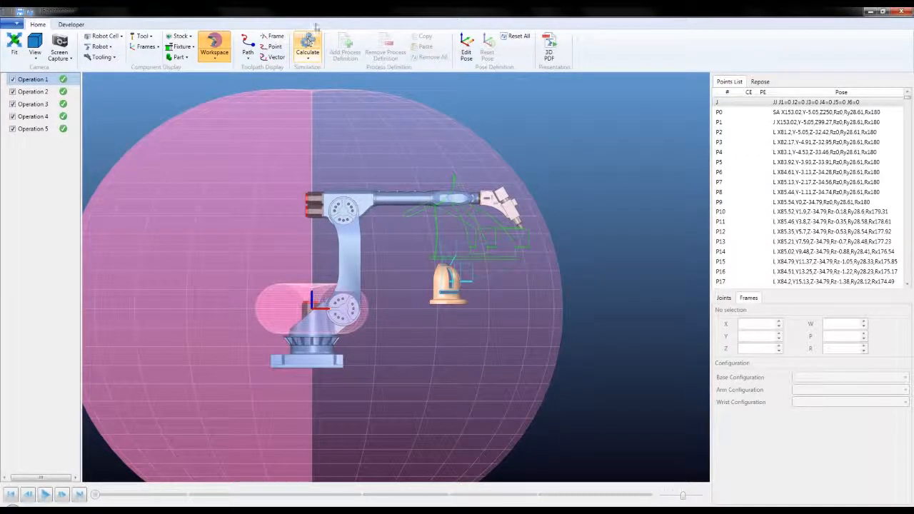
# Move the part outward along X to about 1769, near the workspace boundary, and recalculate the operations.
pyautogui.click(440, 282)
pyautogui.moveTo(488, 264); pyautogui.dragTo(518, 264)
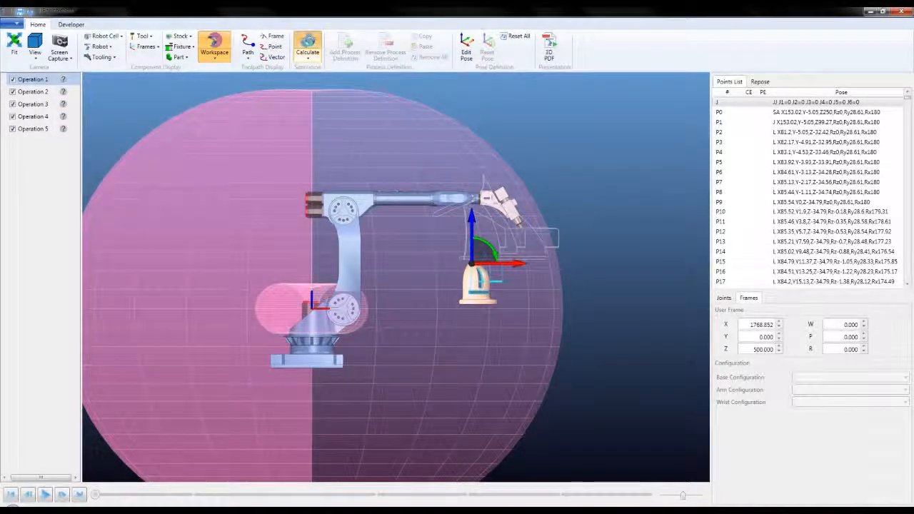
pyautogui.click(309, 60)
pyautogui.click(308, 60)
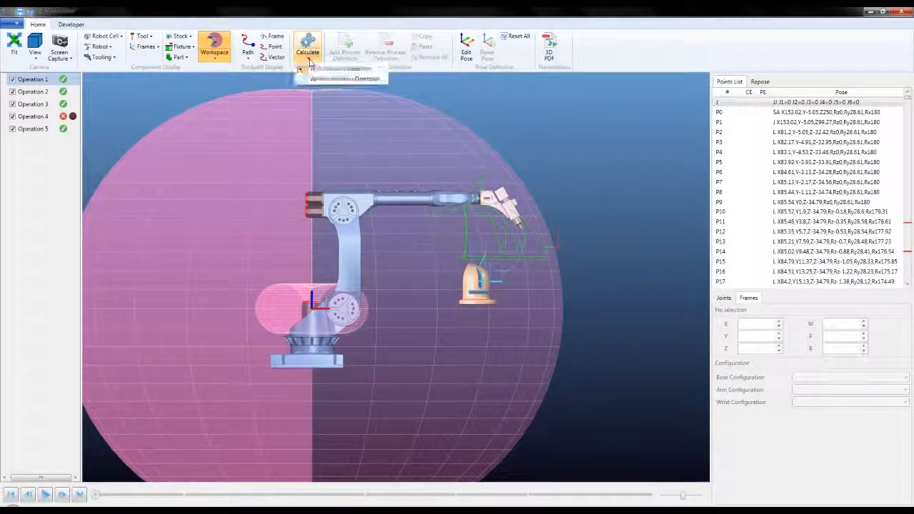
pyautogui.click(325, 79)
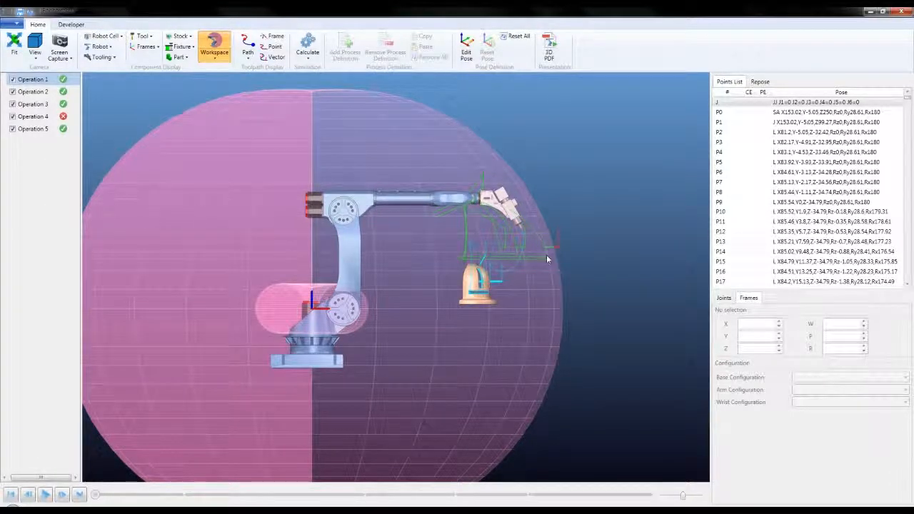
# Jump the simulation to the out-of-reach point P1329 at the end of Operation 4.
pyautogui.scroll(3, 546, 257)
pyautogui.scroll(2, 546, 254)
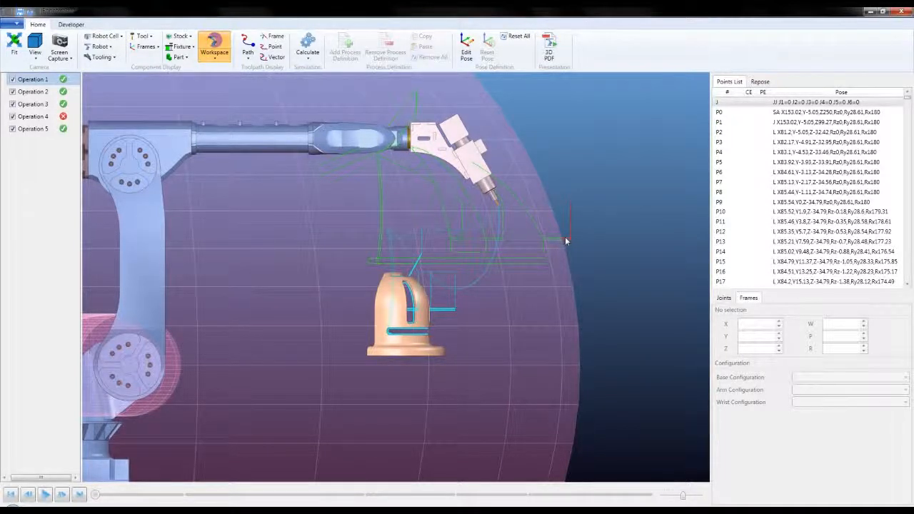
pyautogui.click(454, 276)
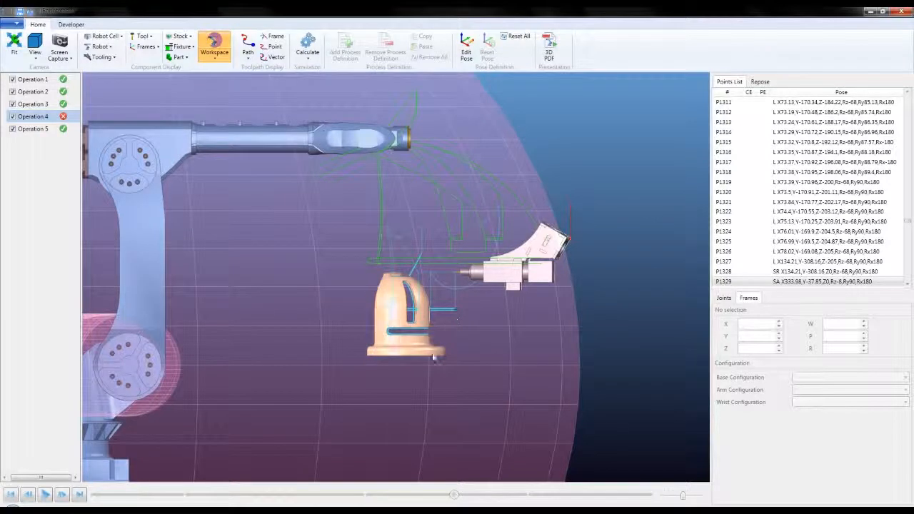
# Adjust the part's user frame along X with the robot at P1329, leave it at about 1505, and recalculate.
pyautogui.click(408, 346)
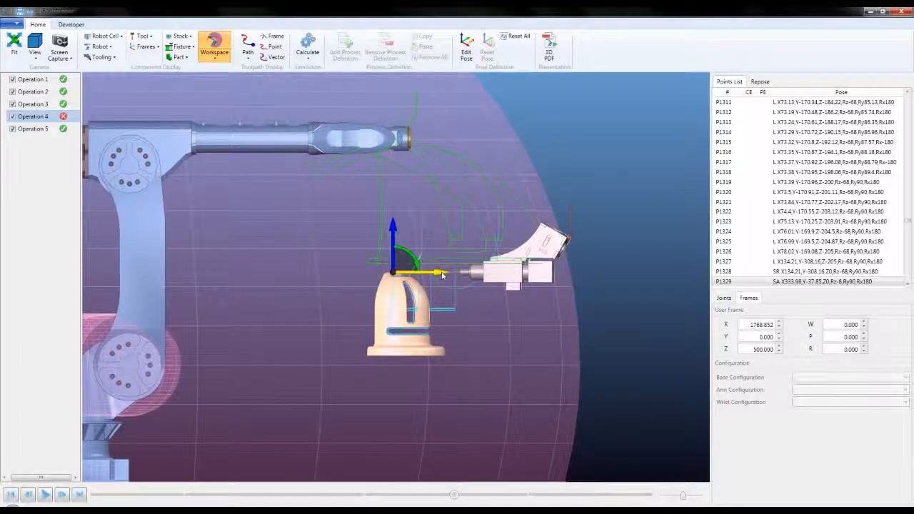
pyautogui.moveTo(441, 275); pyautogui.dragTo(461, 277)
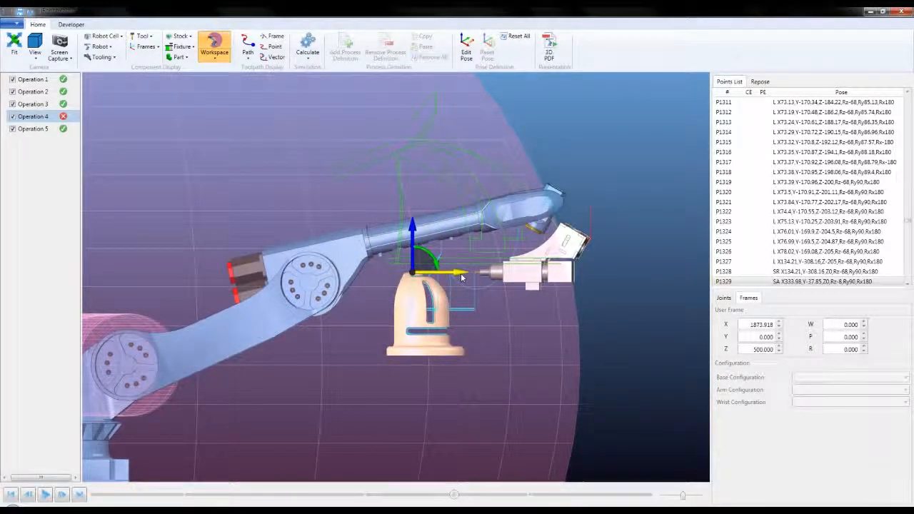
pyautogui.moveTo(462, 277); pyautogui.dragTo(421, 281)
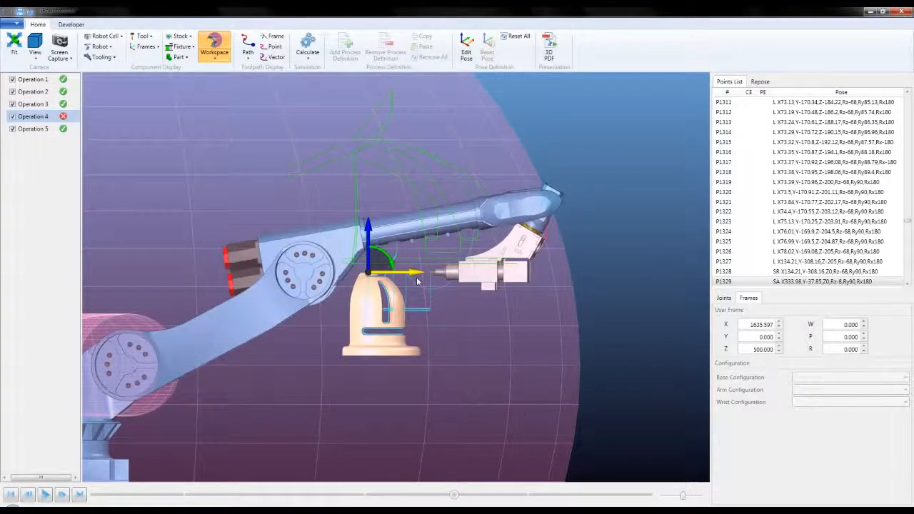
pyautogui.moveTo(417, 280); pyautogui.dragTo(393, 286)
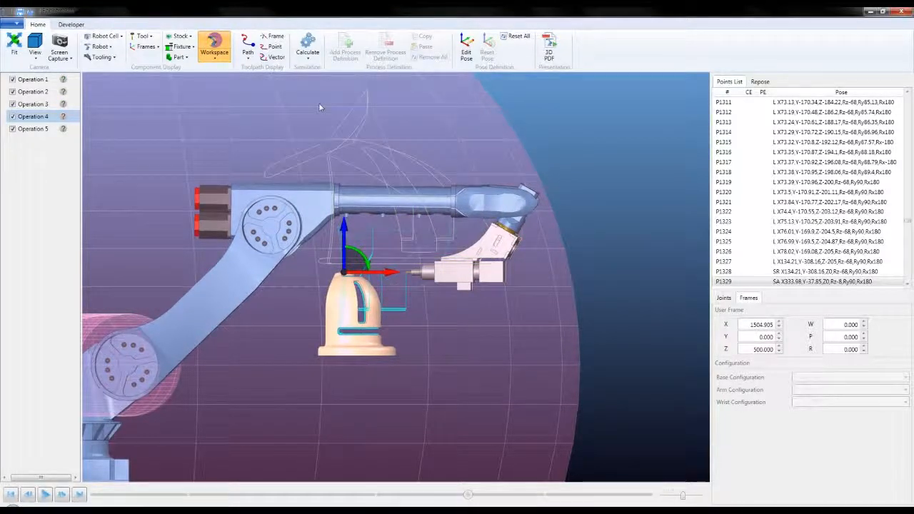
pyautogui.click(308, 47)
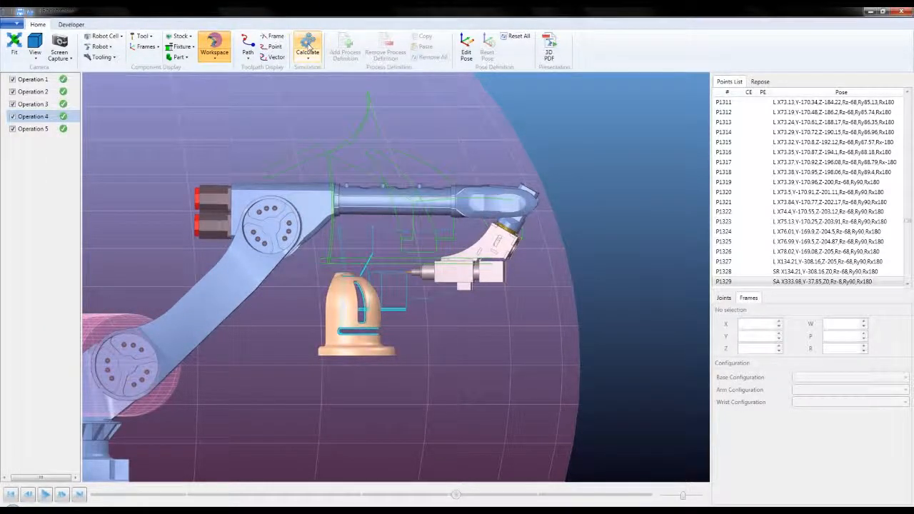